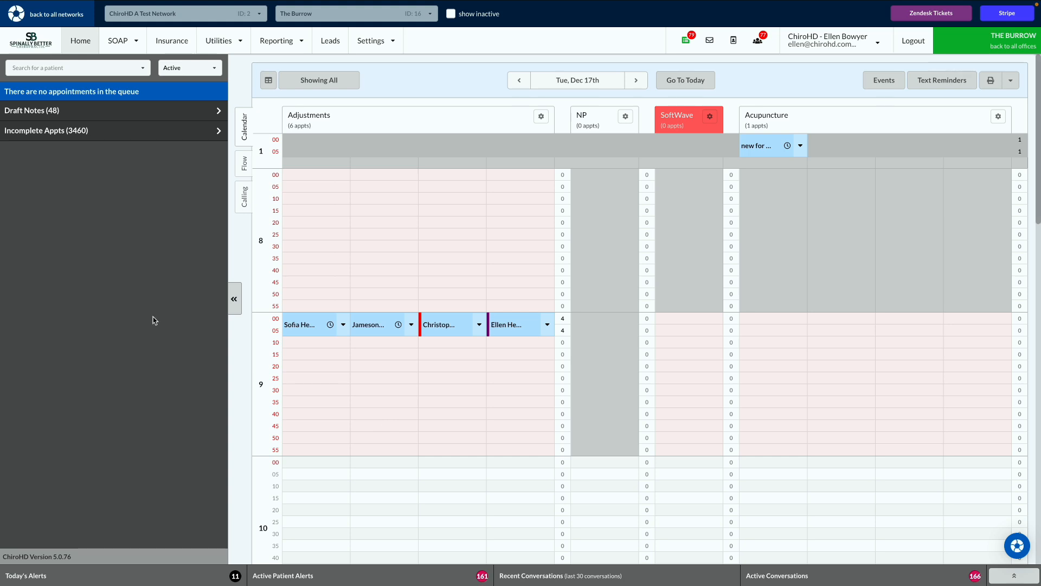
Go to Insurance and open the Overrides list under the Settings menu
{"action": "left_click", "coordinate": [190, 50]}
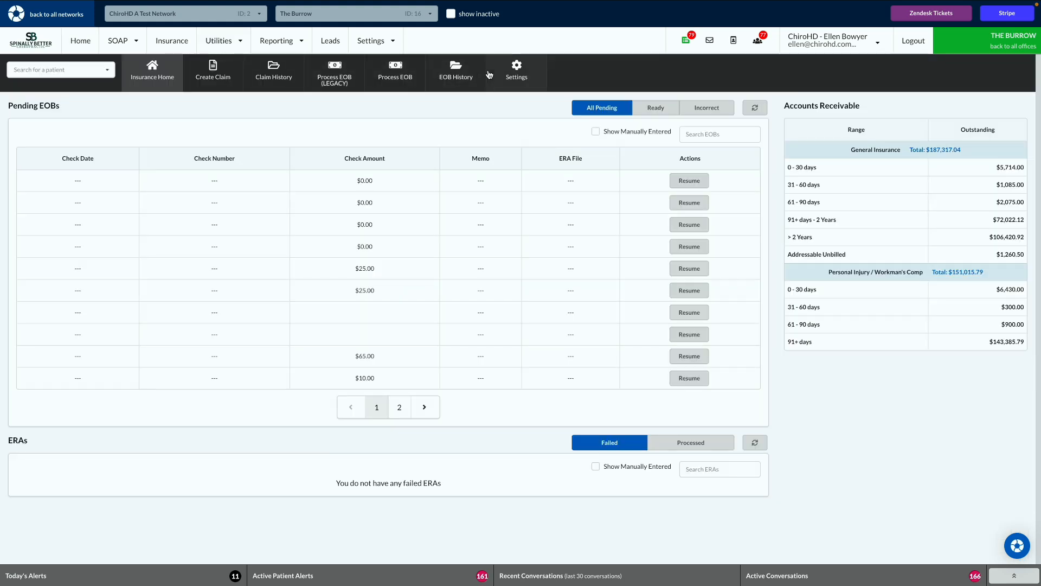
{"action": "left_click", "coordinate": [515, 81]}
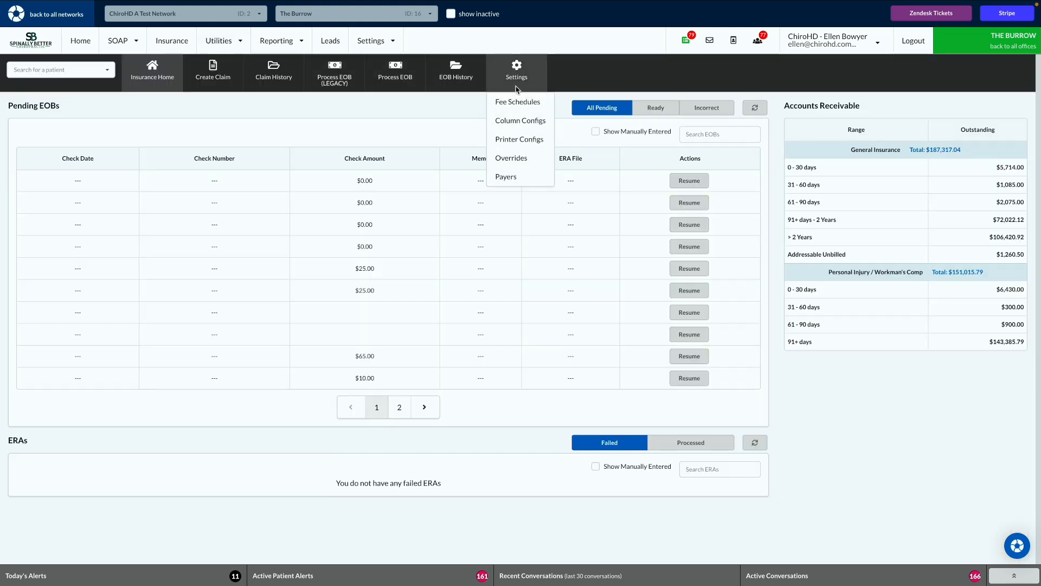
{"action": "left_click", "coordinate": [524, 160]}
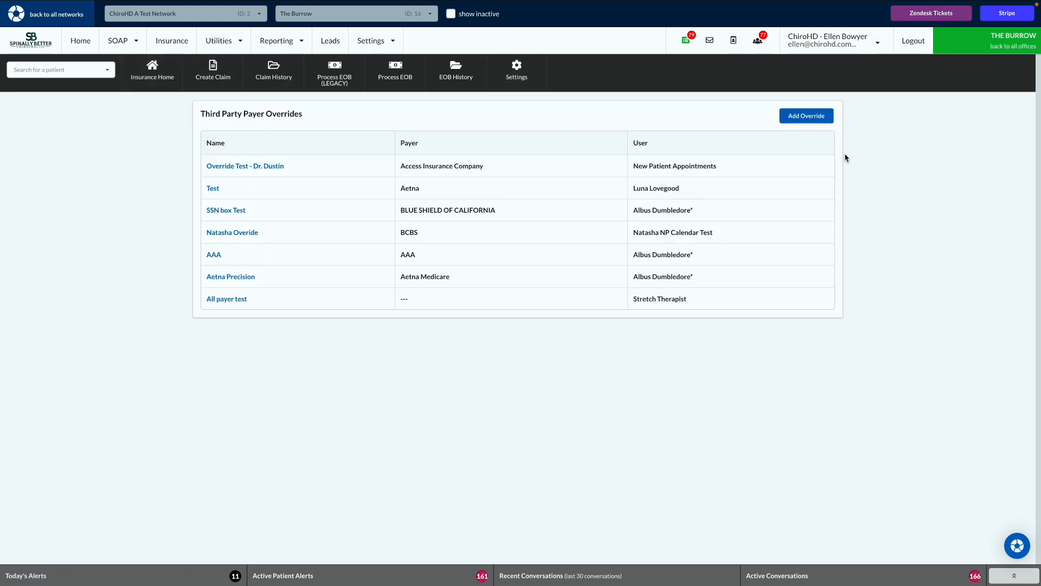
Add a new third party payer override named 'BCBS'
{"action": "left_click", "coordinate": [815, 115]}
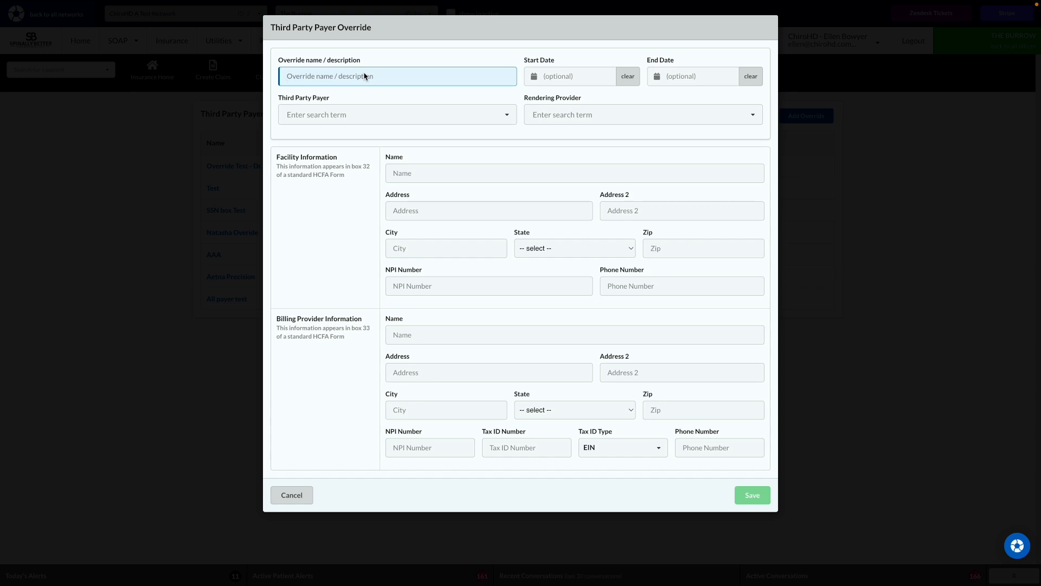
{"action": "type", "text": "BCBS"}
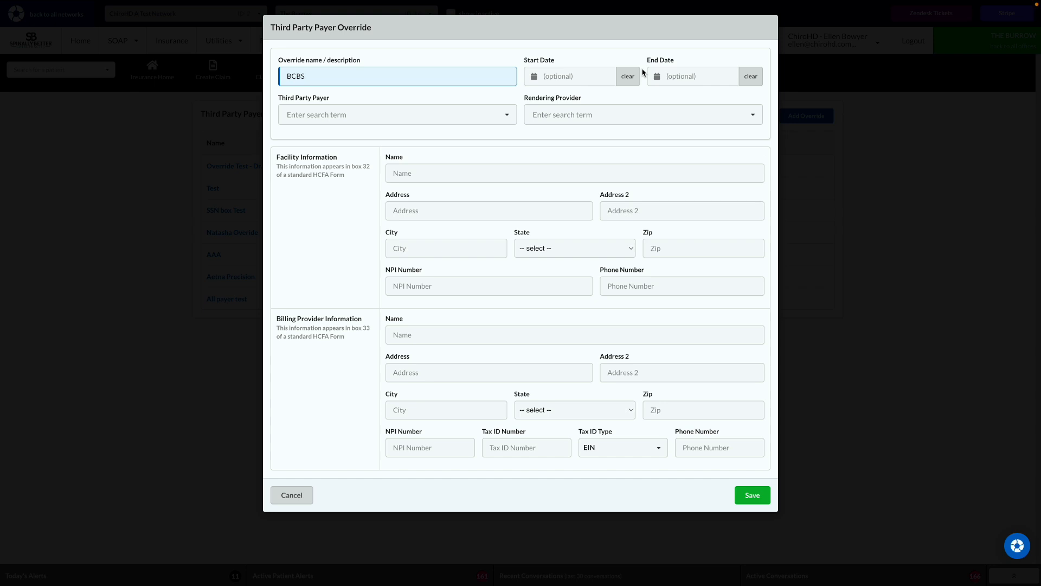
Search 'blu' and choose Blue Cross Blue Shield (ID: 147) as the payer
{"action": "left_click", "coordinate": [338, 113]}
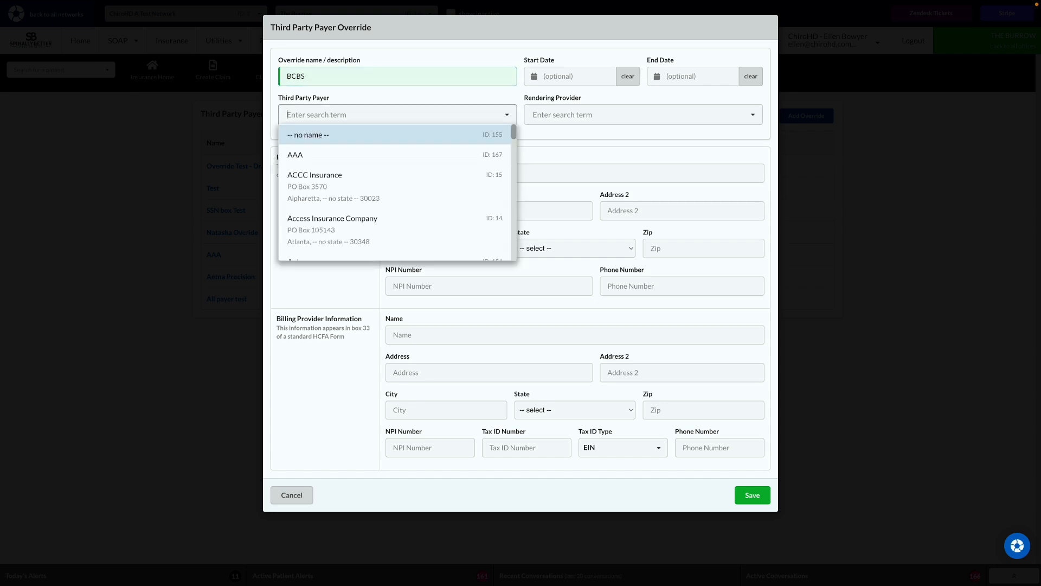
{"action": "type", "text": "blu"}
{"action": "left_click", "coordinate": [357, 140]}
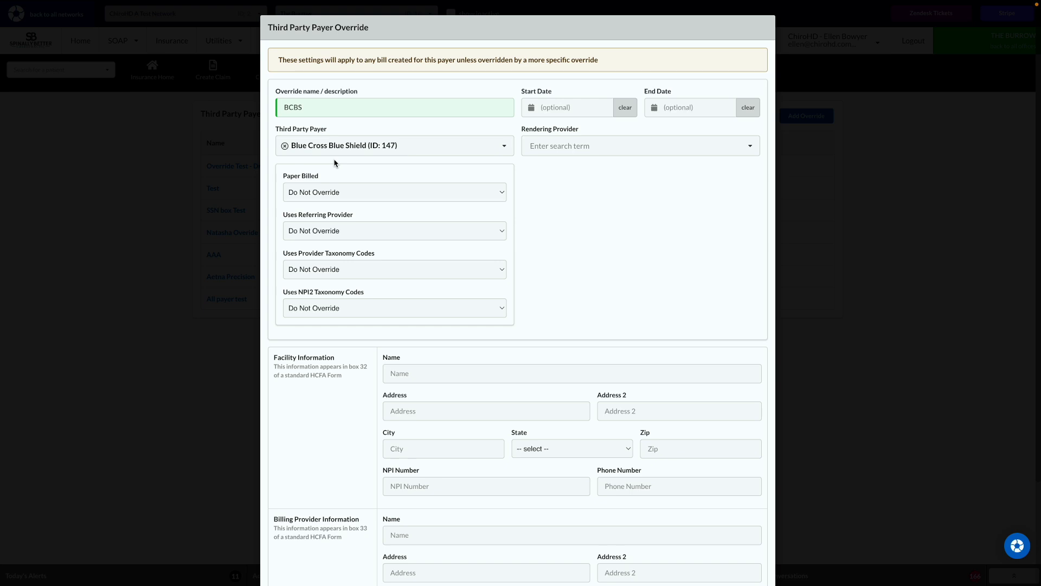
Select the test user as rendering provider and keep EIN as the tax ID type
{"action": "left_click", "coordinate": [569, 145]}
{"action": "left_click", "coordinate": [574, 266]}
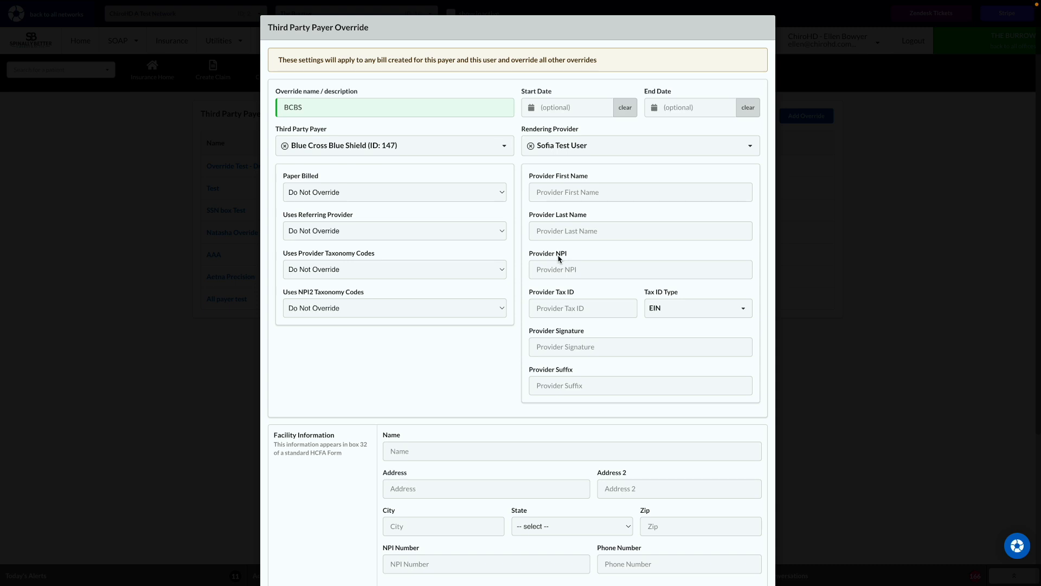
{"action": "left_click", "coordinate": [651, 307]}
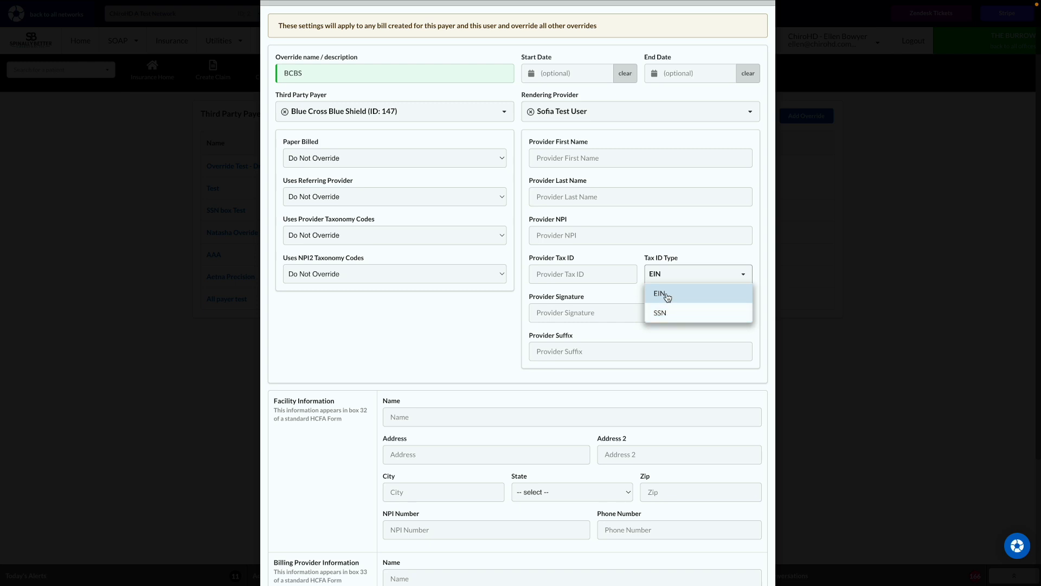
{"action": "left_click", "coordinate": [604, 301]}
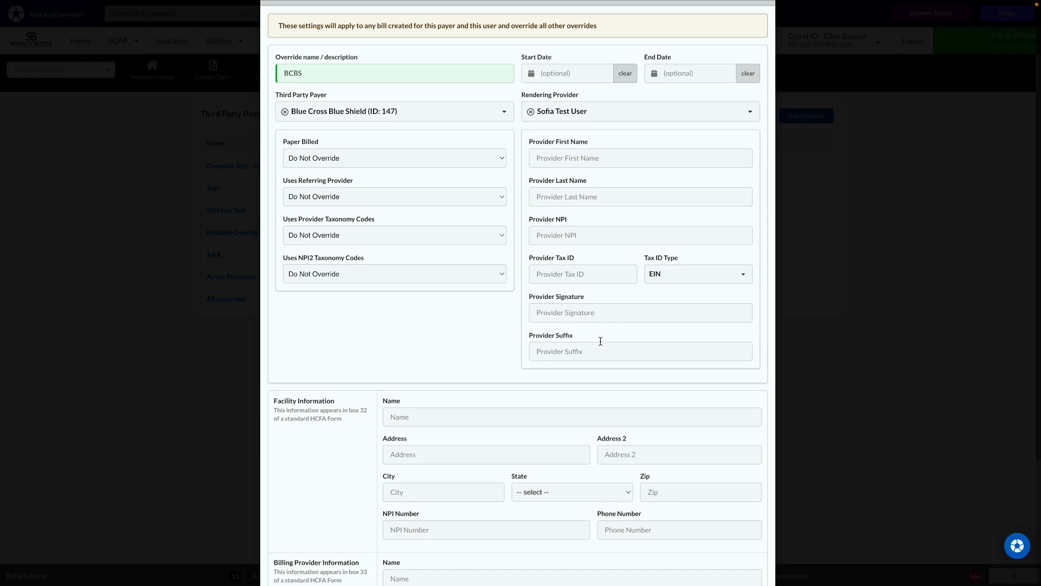
{"action": "scroll", "coordinate": [539, 336], "scroll_direction": "up", "scroll_amount": 1}
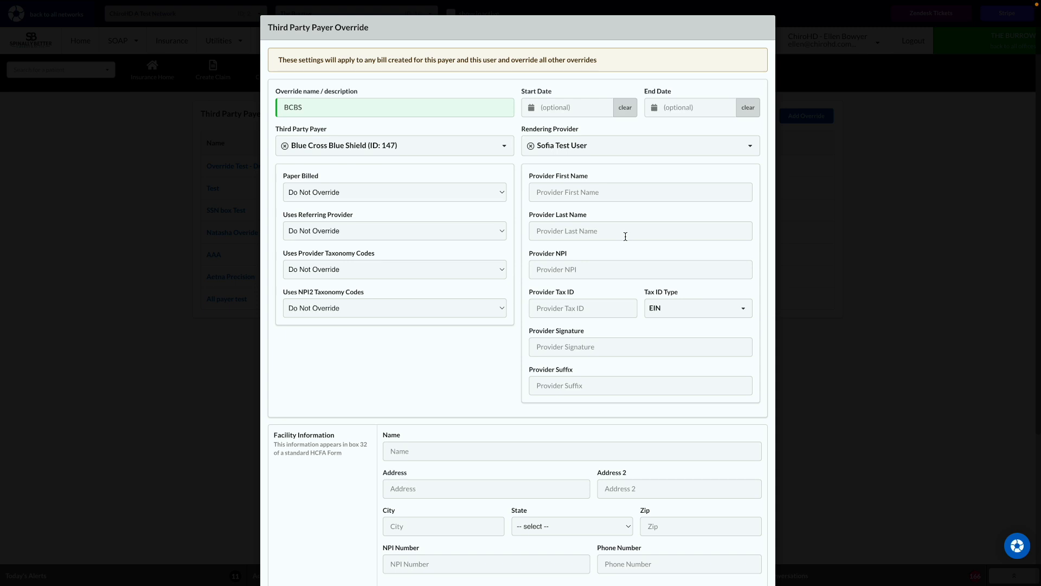
{"action": "left_click", "coordinate": [548, 193]}
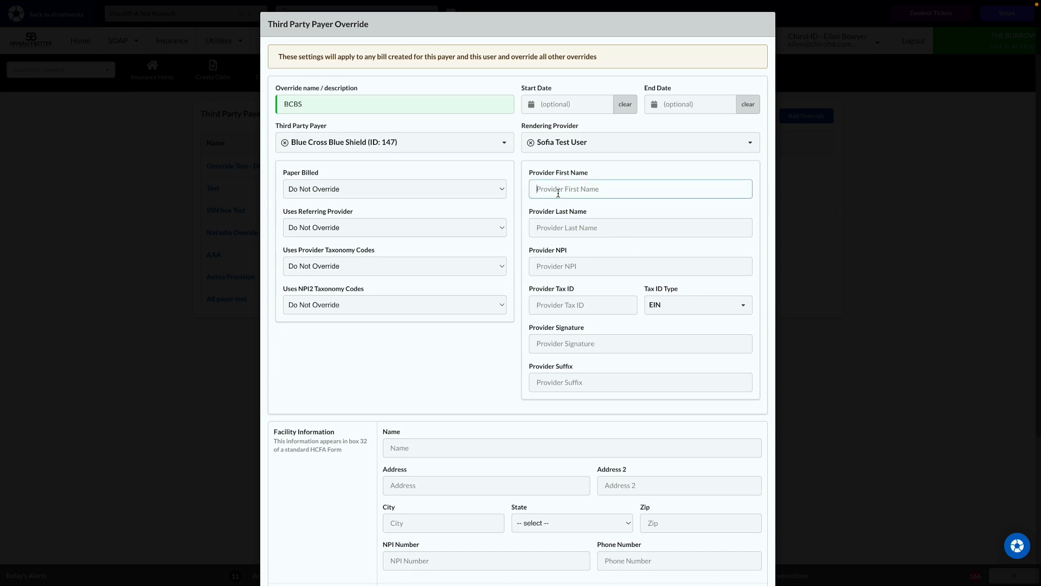
{"action": "left_click", "coordinate": [557, 227]}
{"action": "left_click", "coordinate": [559, 270]}
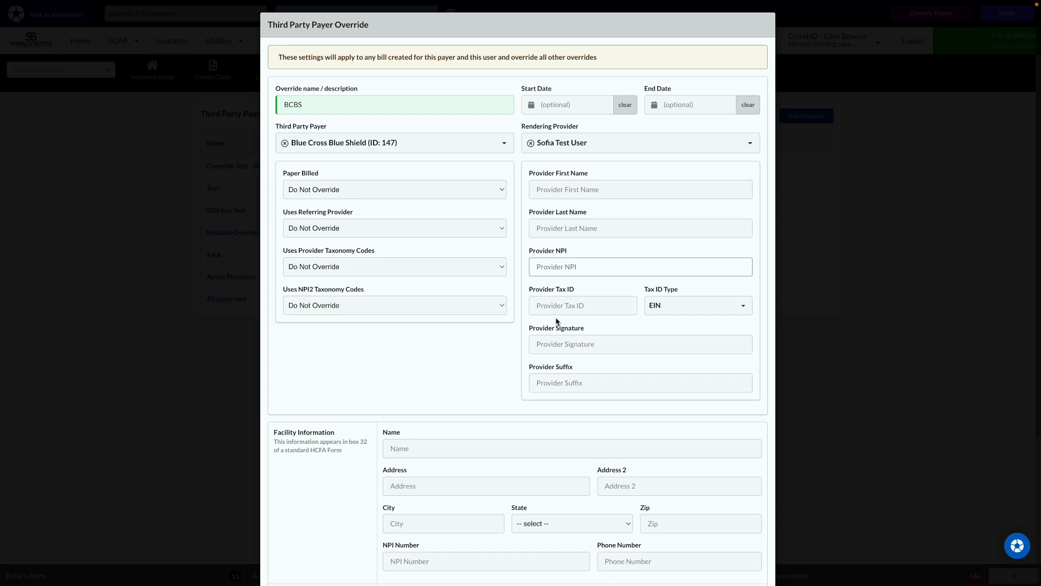
{"action": "left_click", "coordinate": [556, 321]}
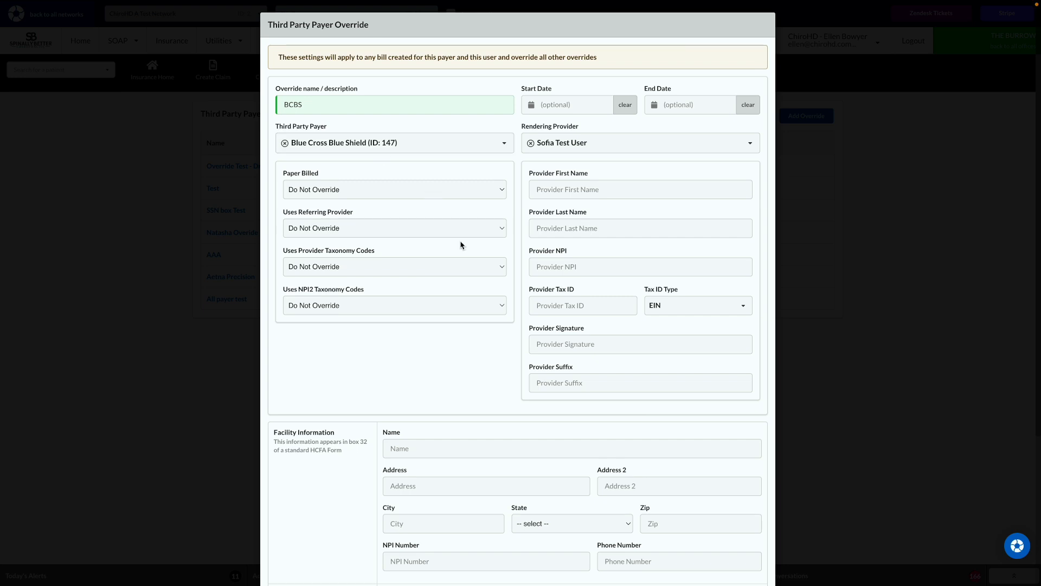
{"action": "left_click", "coordinate": [567, 267]}
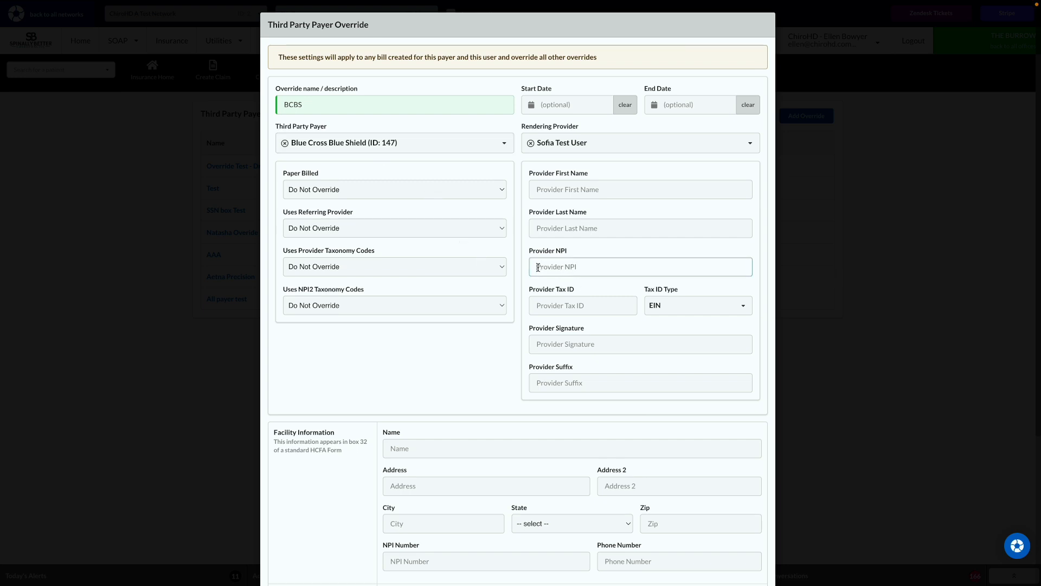
{"action": "left_click", "coordinate": [558, 347]}
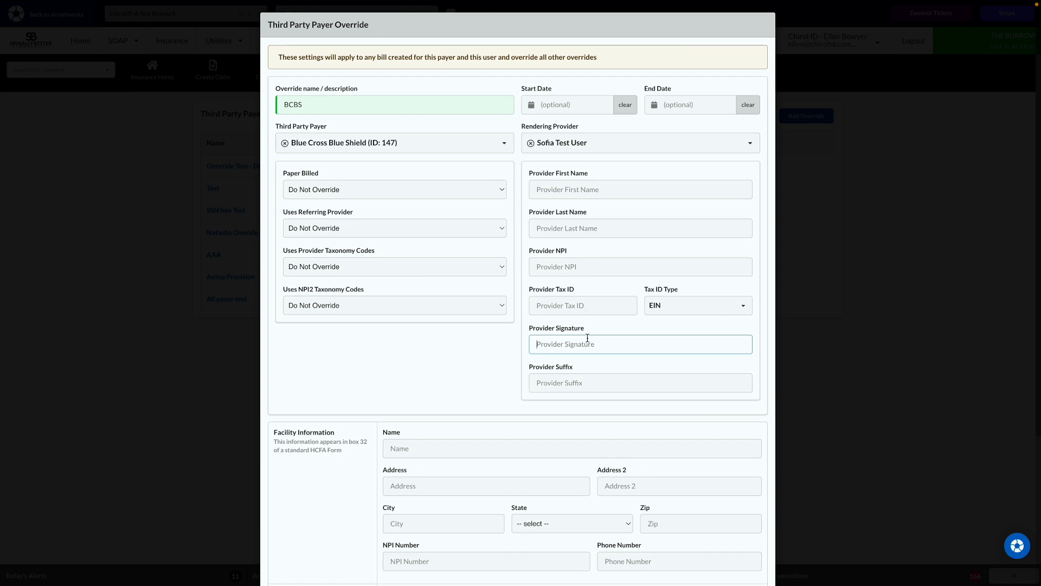
{"action": "left_click", "coordinate": [597, 180]}
{"action": "type", "text": "Sofia"}
Enter the provider's last name in the Provider Last Name field
{"action": "key", "text": "Tab"}
{"action": "type", "text": "Test-"}
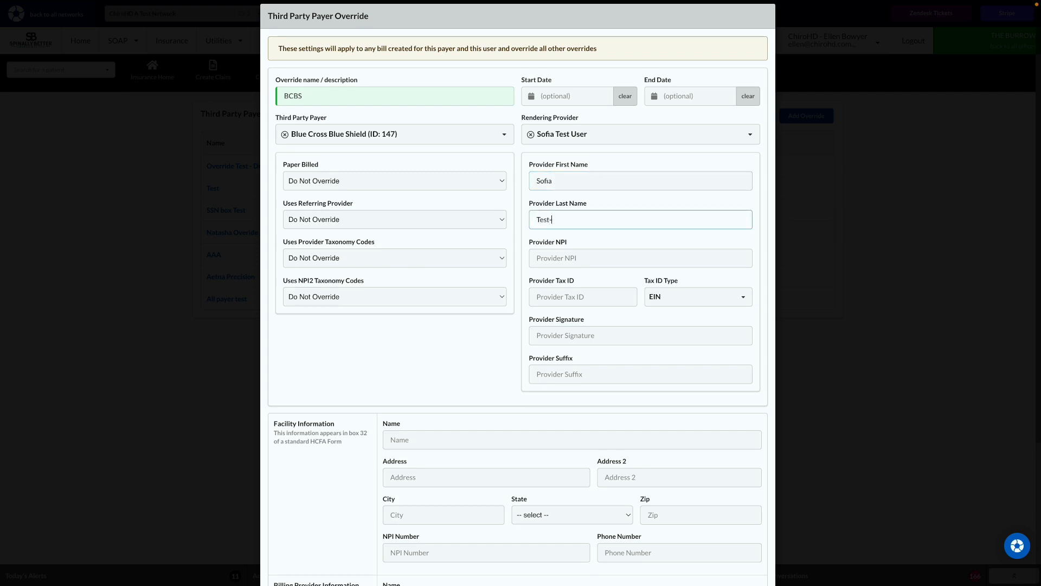
{"action": "type", "text": "User"}
{"action": "scroll", "coordinate": [383, 365], "scroll_direction": "down", "scroll_amount": 4}
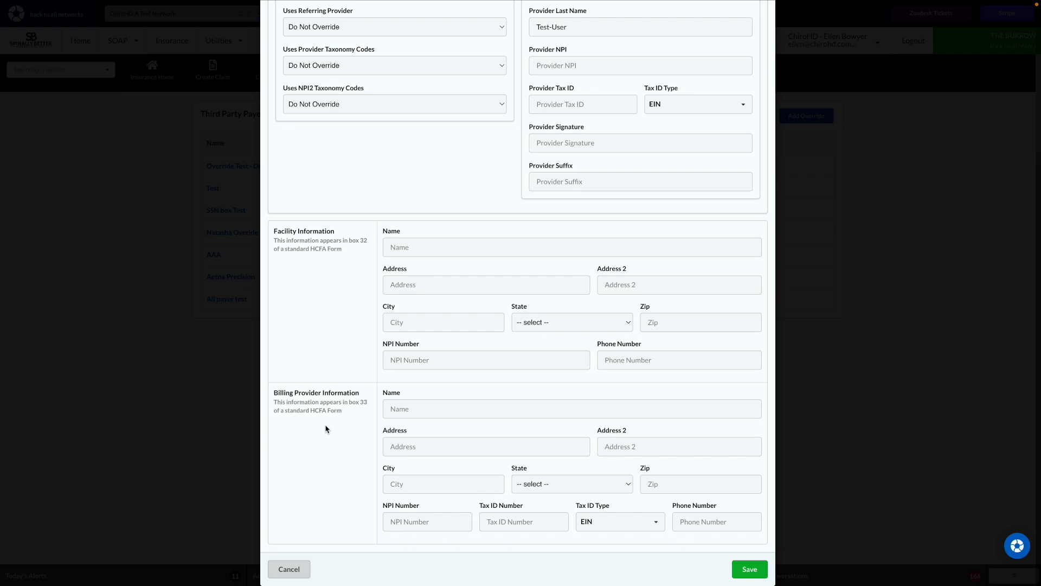
{"action": "scroll", "coordinate": [350, 291], "scroll_direction": "up", "scroll_amount": 3}
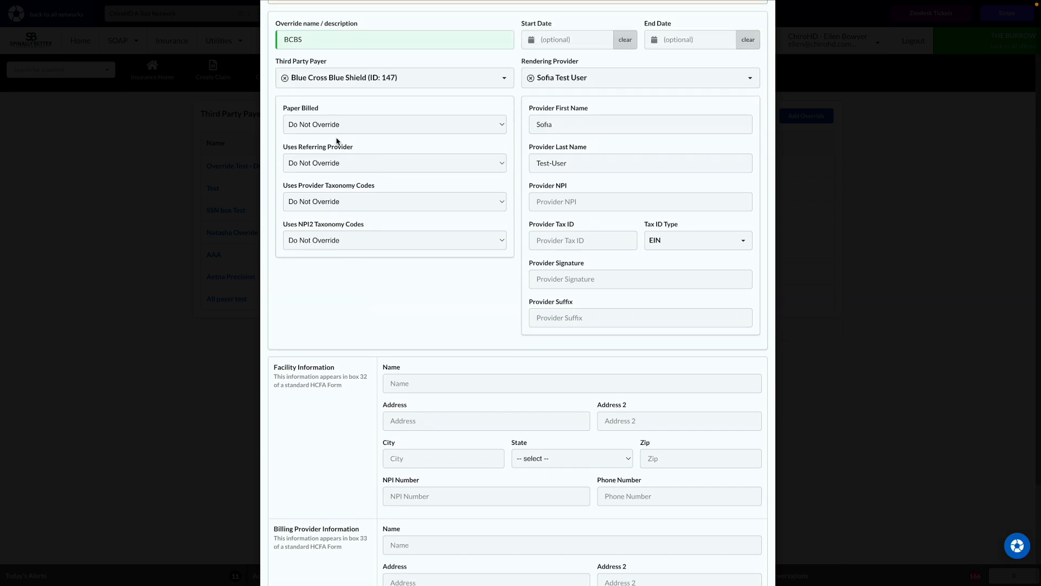
{"action": "scroll", "coordinate": [324, 418], "scroll_direction": "down", "scroll_amount": 1}
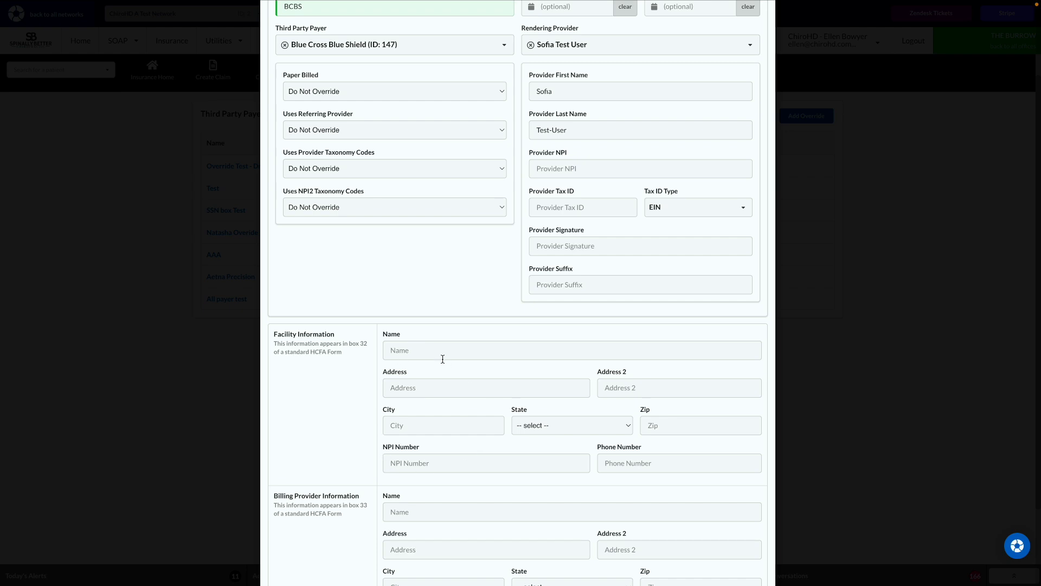
{"action": "scroll", "coordinate": [439, 403], "scroll_direction": "down", "scroll_amount": 2}
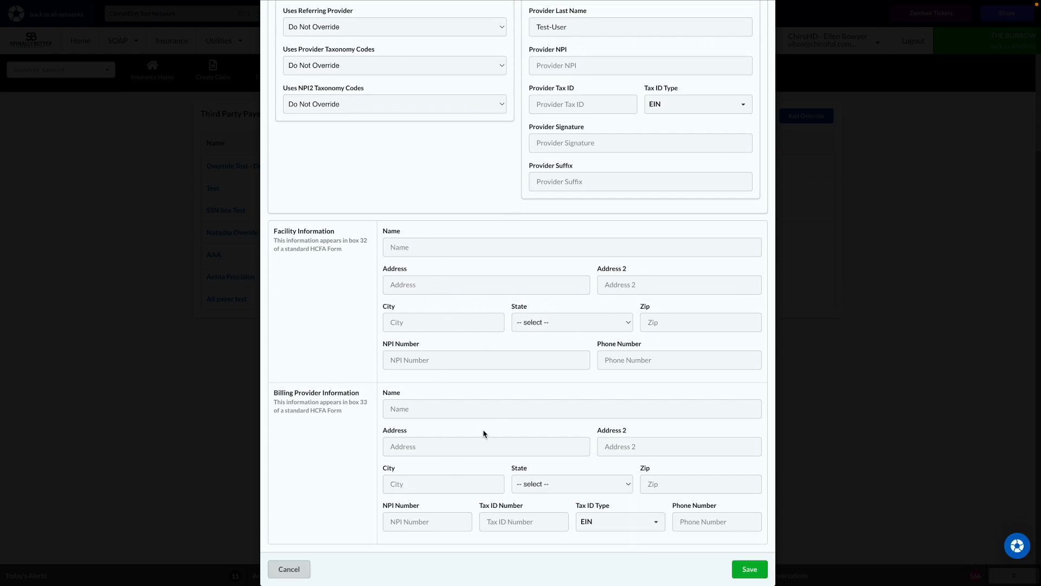
{"action": "scroll", "coordinate": [485, 433], "scroll_direction": "up", "scroll_amount": 3}
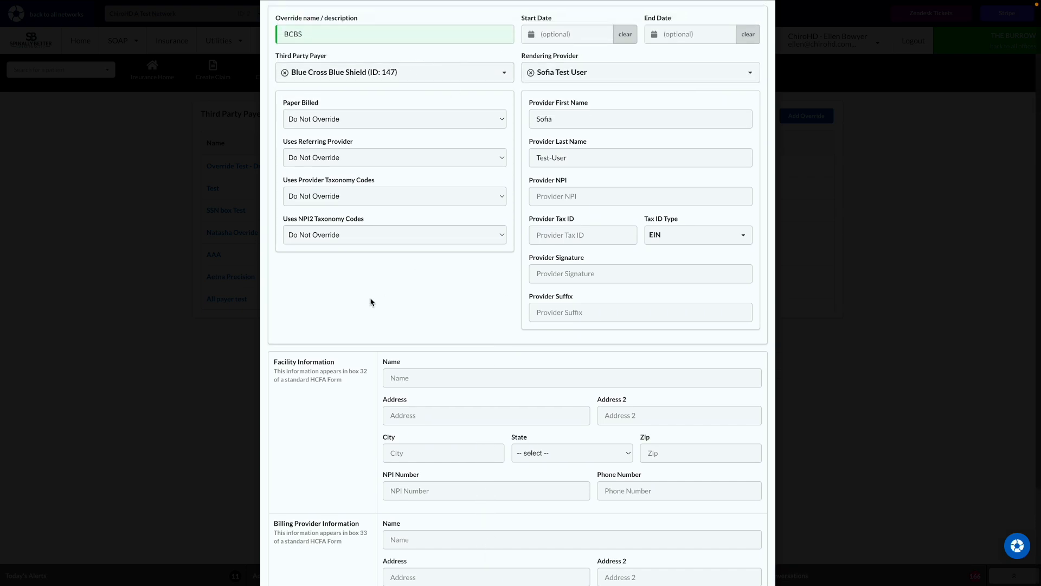
{"action": "scroll", "coordinate": [362, 337], "scroll_direction": "down", "scroll_amount": 1}
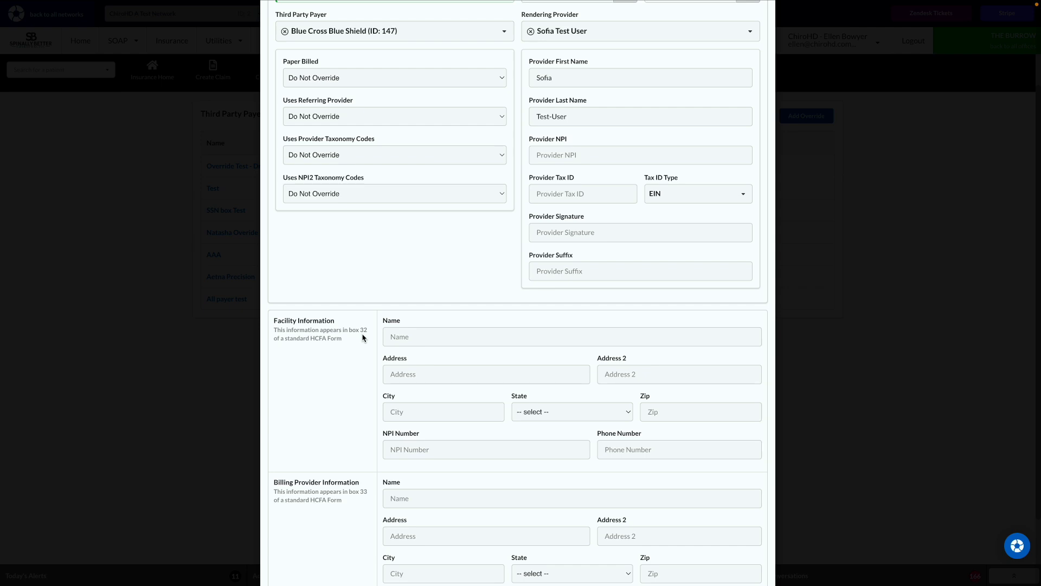
{"action": "scroll", "coordinate": [395, 464], "scroll_direction": "up", "scroll_amount": 3}
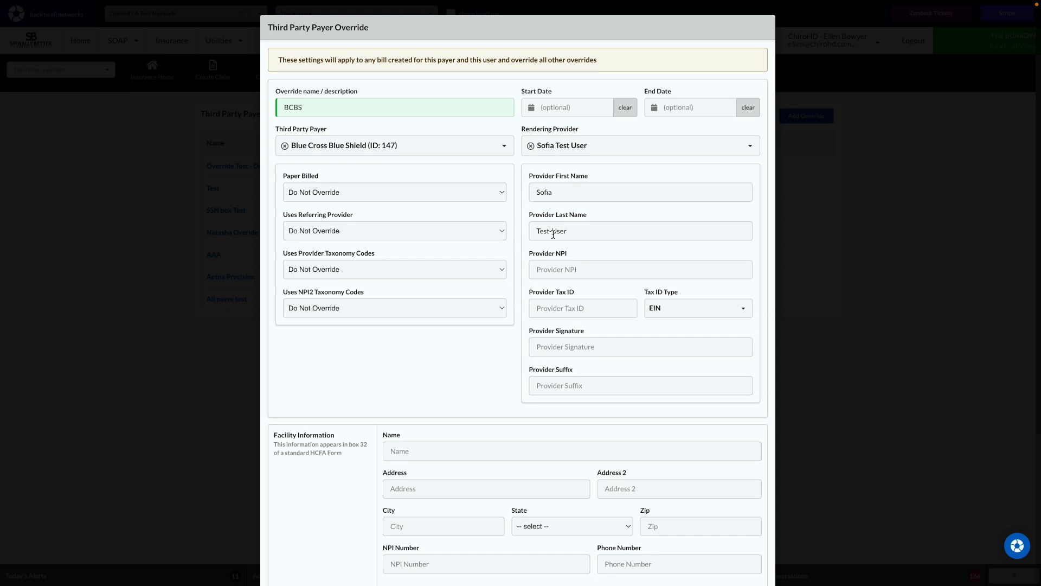
Scroll down through the override form
{"action": "scroll", "coordinate": [553, 234], "scroll_direction": "down", "scroll_amount": 1}
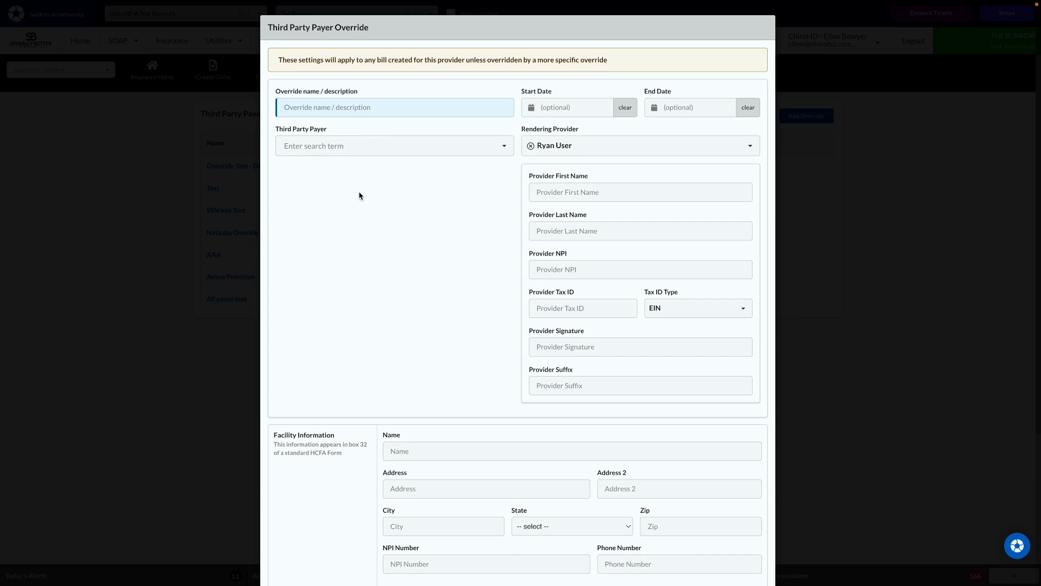
Discard the blank override form without saving and move to the Create Claim page
{"action": "scroll", "coordinate": [491, 209], "scroll_direction": "down", "scroll_amount": 4}
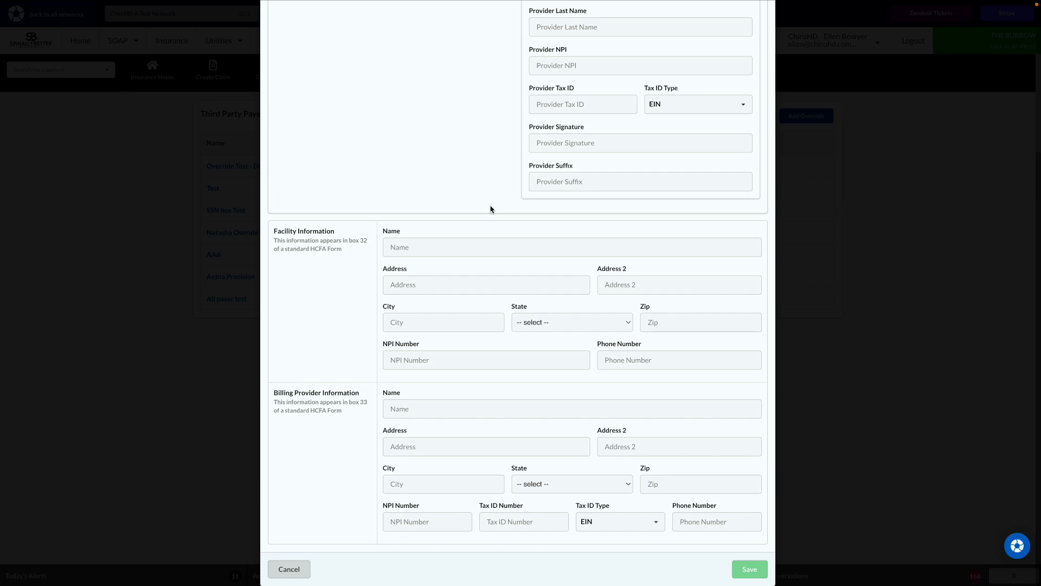
{"action": "scroll", "coordinate": [491, 209], "scroll_direction": "up", "scroll_amount": 4}
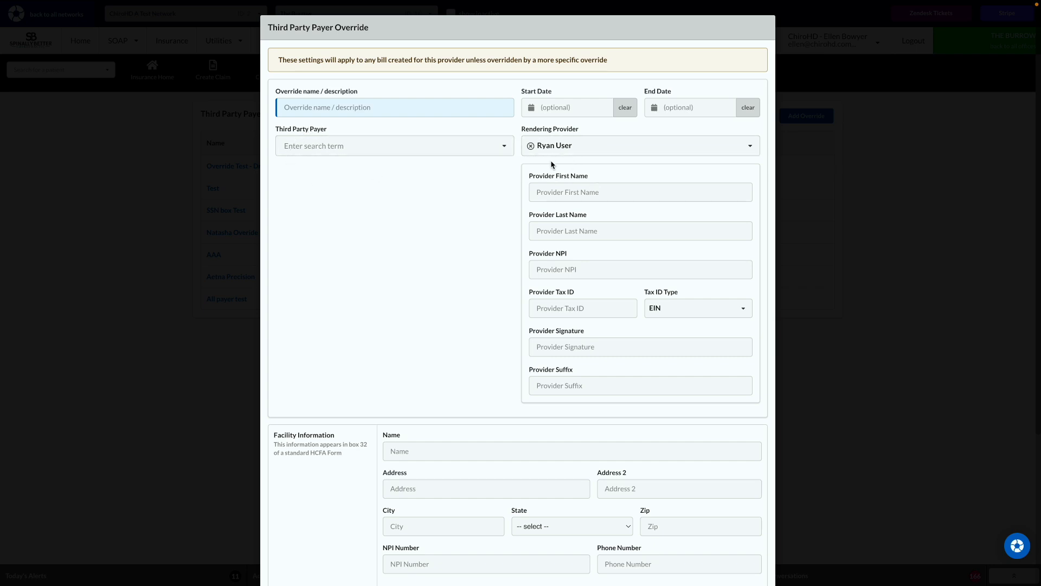
{"action": "key", "text": "Escape"}
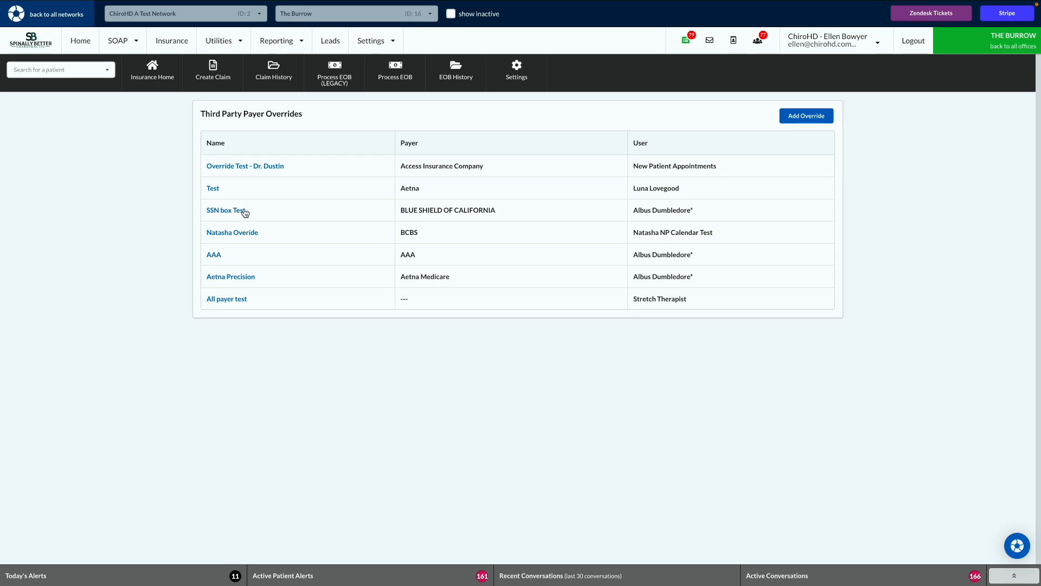
{"action": "left_click", "coordinate": [213, 70]}
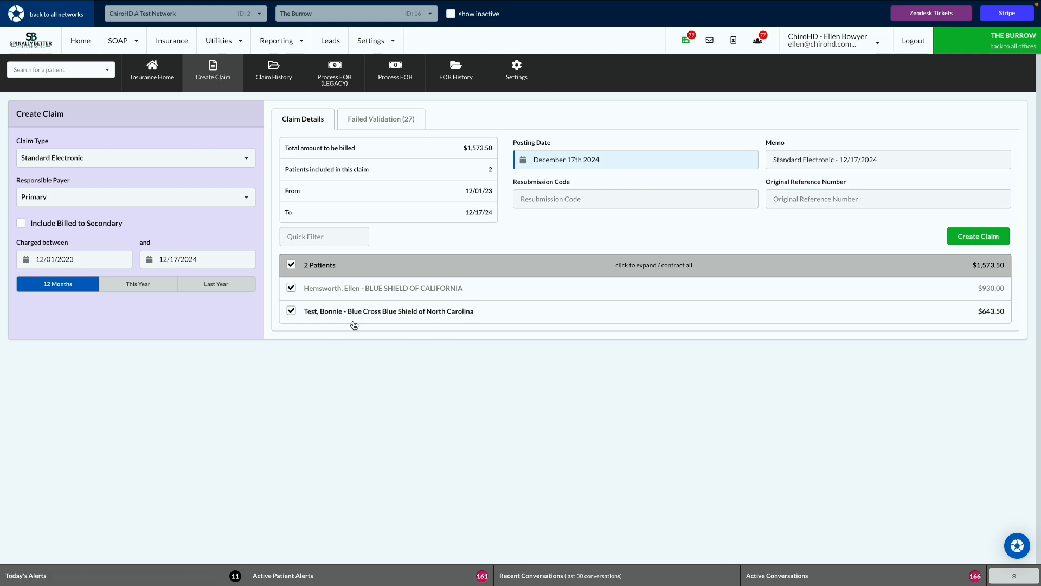
Check the first patient's line items, then create the $1,573.50 claim for both patients
{"action": "left_click", "coordinate": [521, 291]}
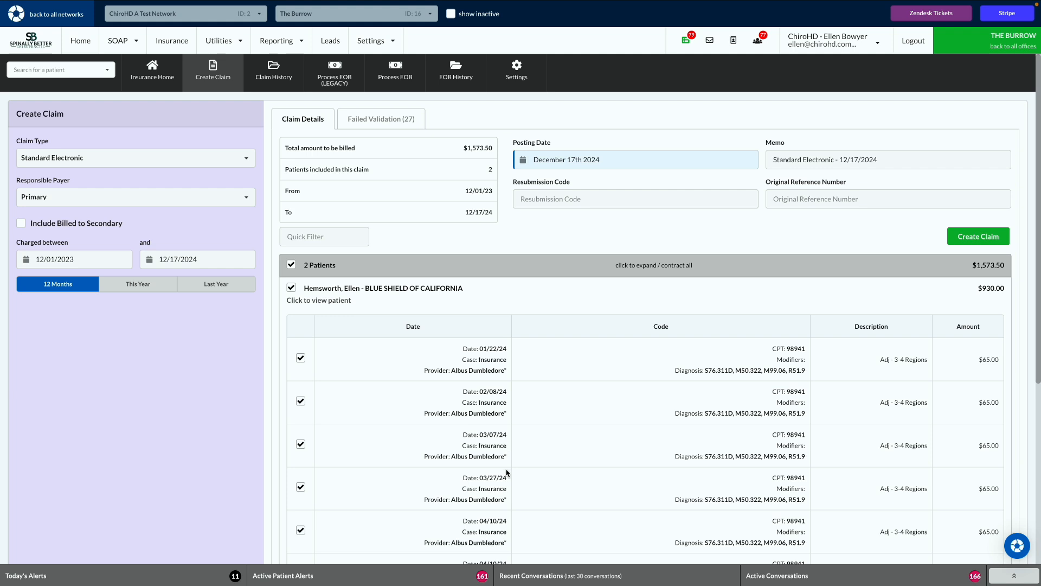
{"action": "left_click", "coordinate": [466, 292]}
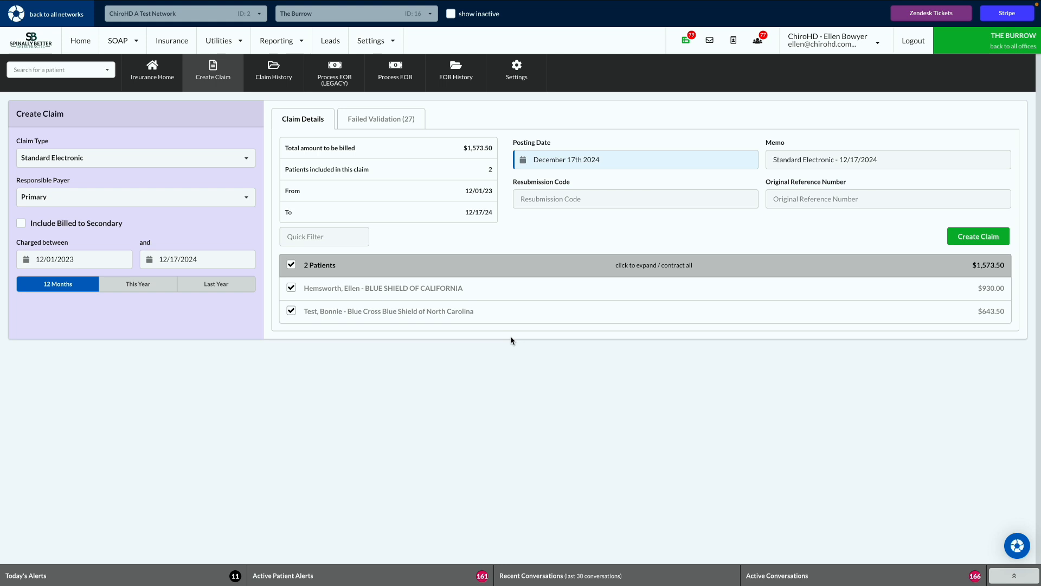
{"action": "left_click", "coordinate": [973, 239]}
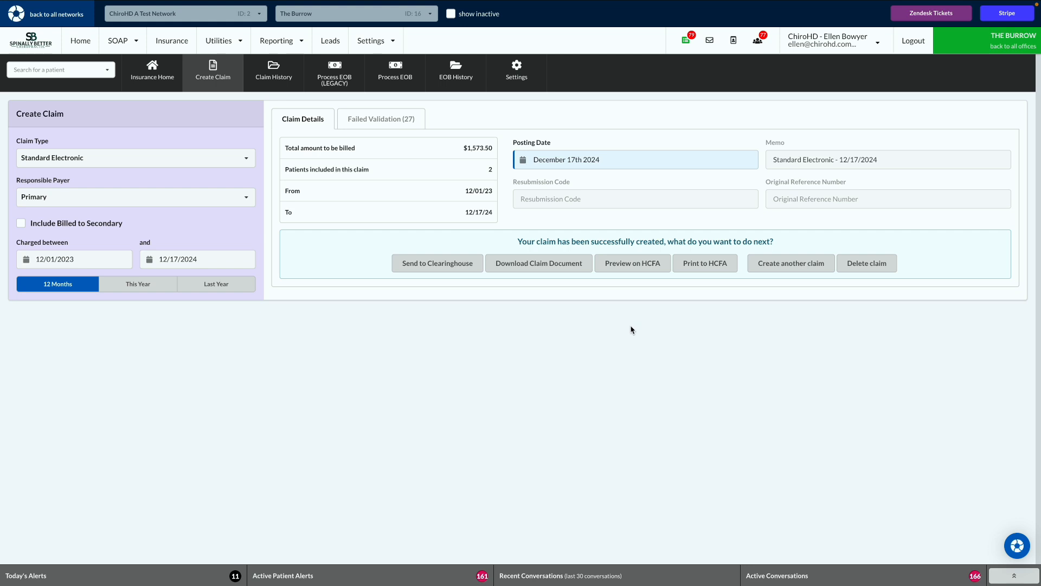
Preview the newly created claim as an HCFA form
{"action": "left_click", "coordinate": [631, 264]}
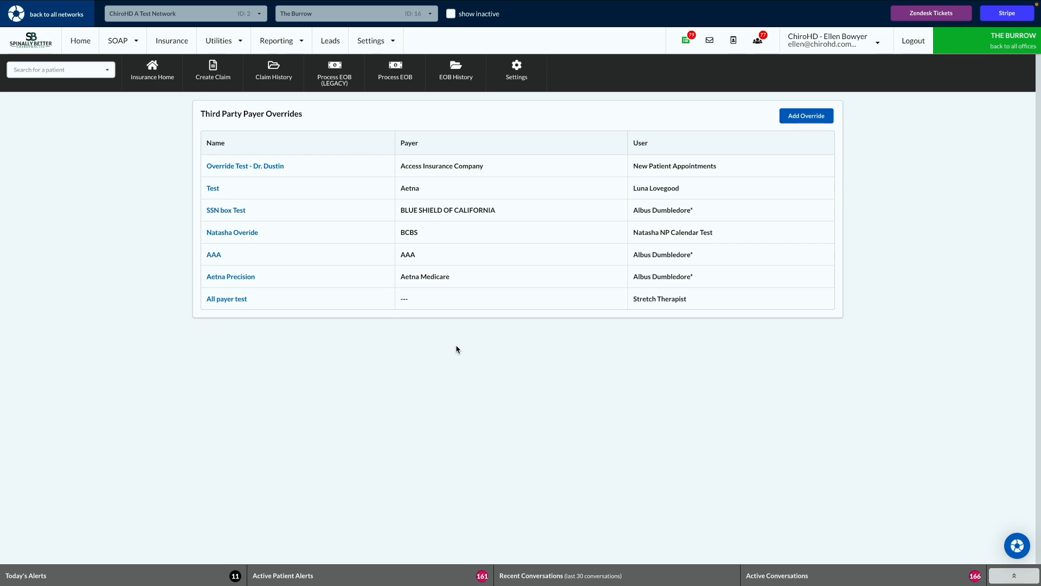
{"action": "left_click", "coordinate": [173, 48]}
{"action": "left_click", "coordinate": [517, 71]}
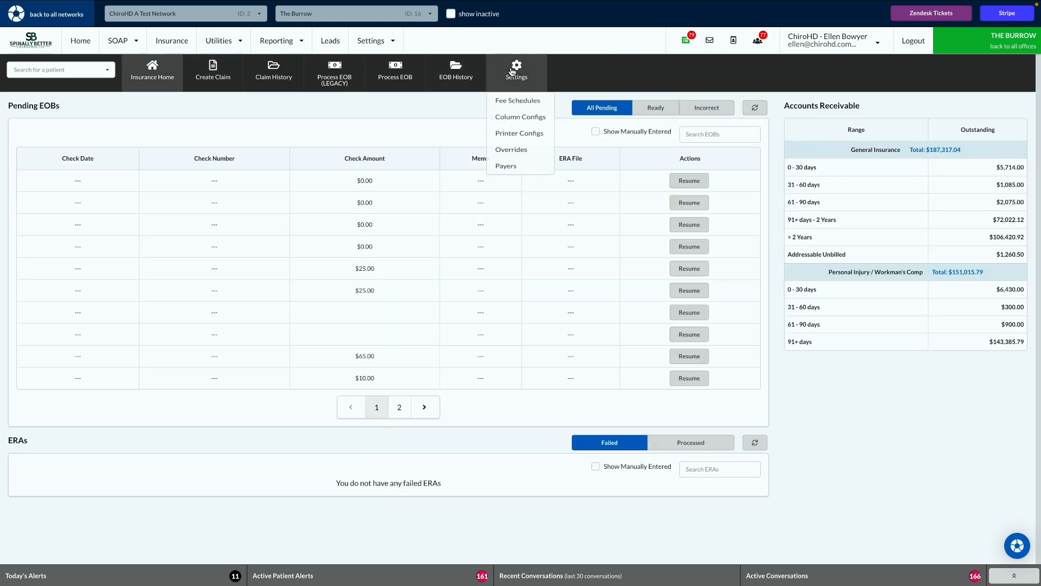
{"action": "left_click", "coordinate": [510, 158]}
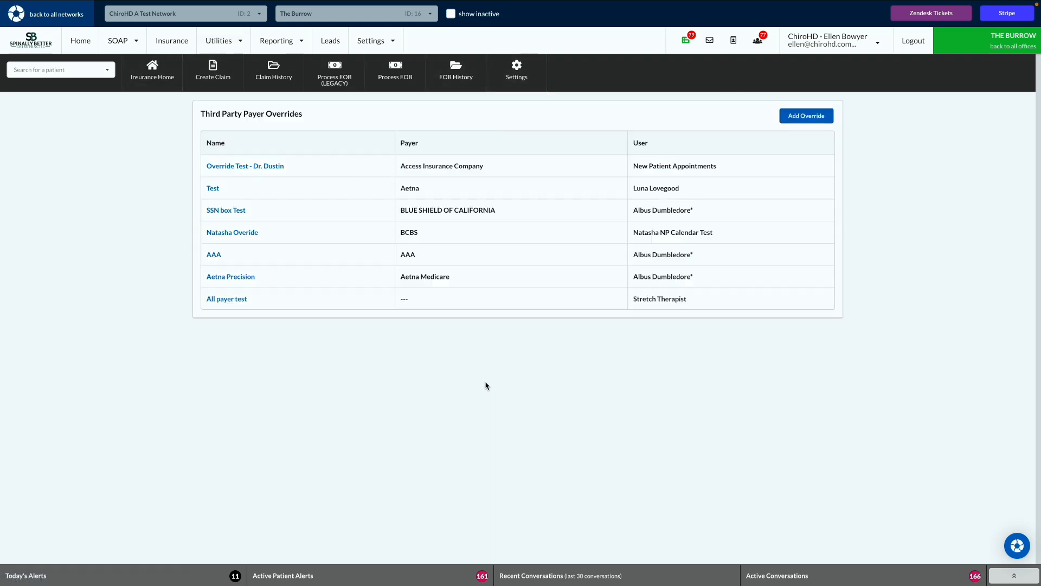